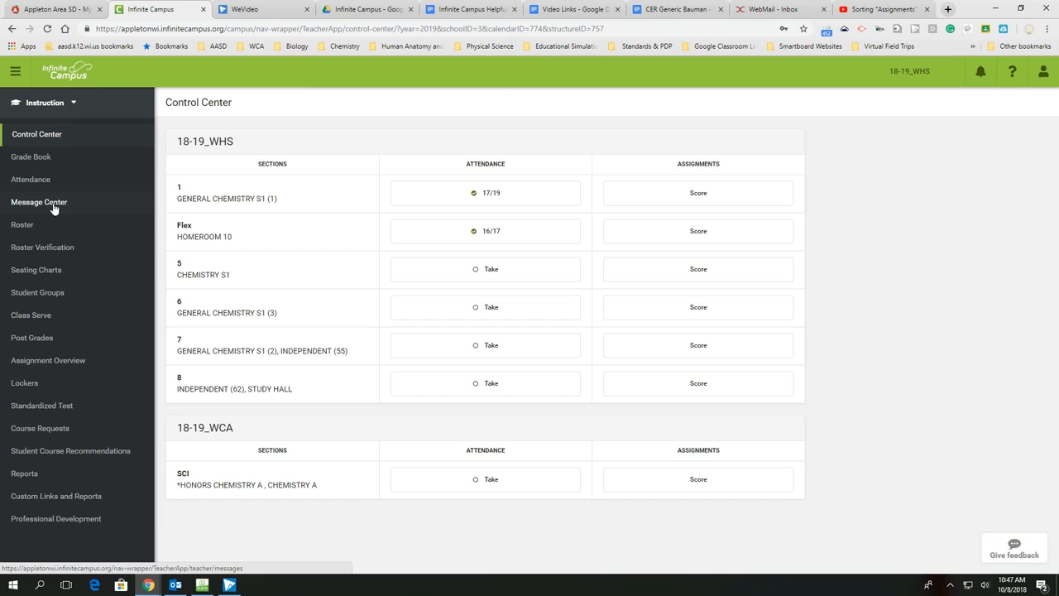
Step: Create a new message in the Message Center with type Missing Assignment Message and load its template
left_click(53, 207)
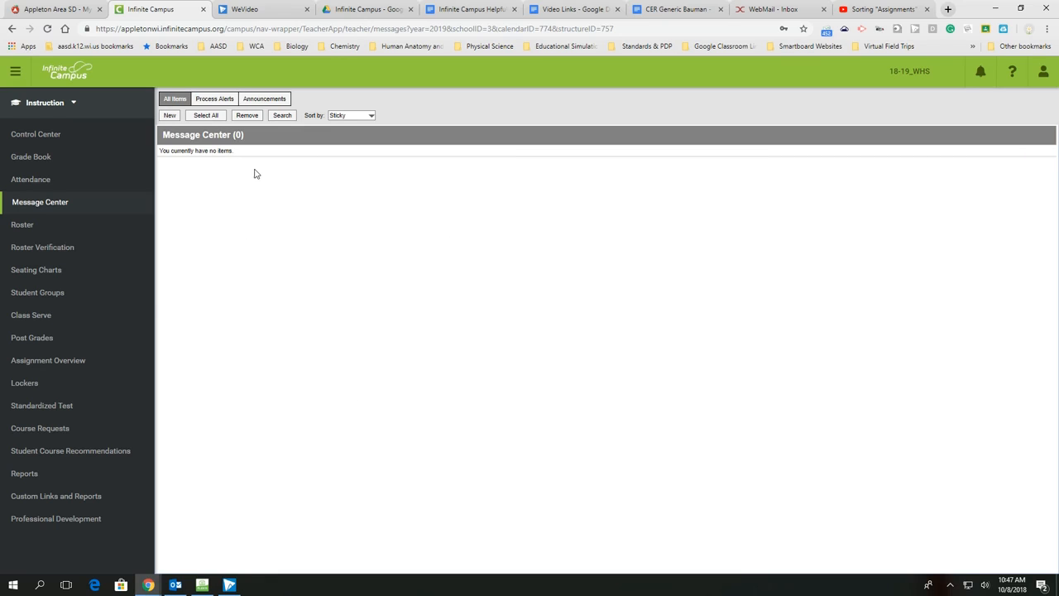
left_click(171, 117)
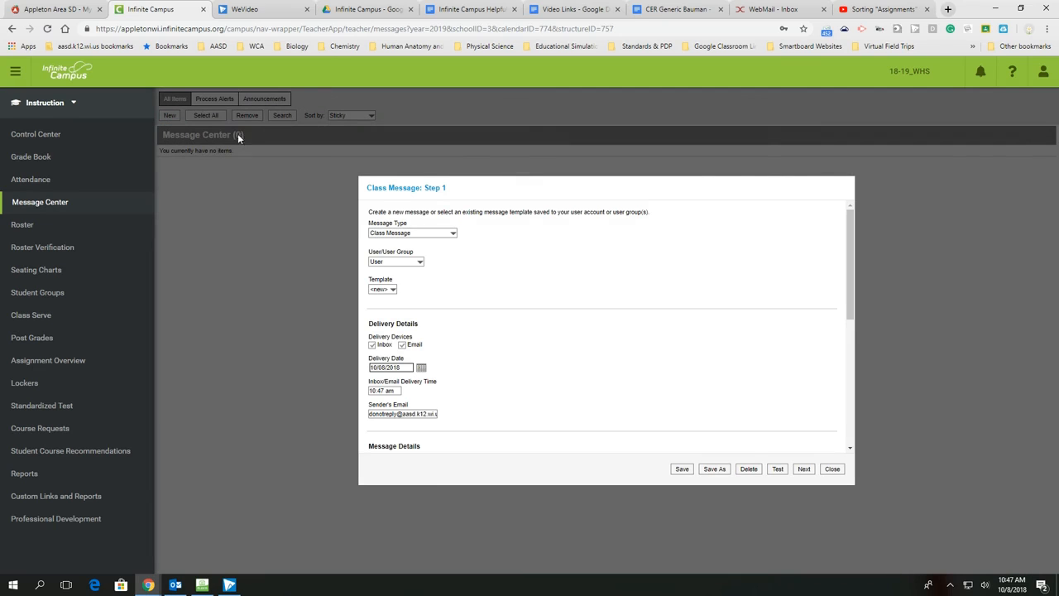
scroll(600, 250, "down", 1)
scroll(601, 250, "up", 1)
left_click(447, 236)
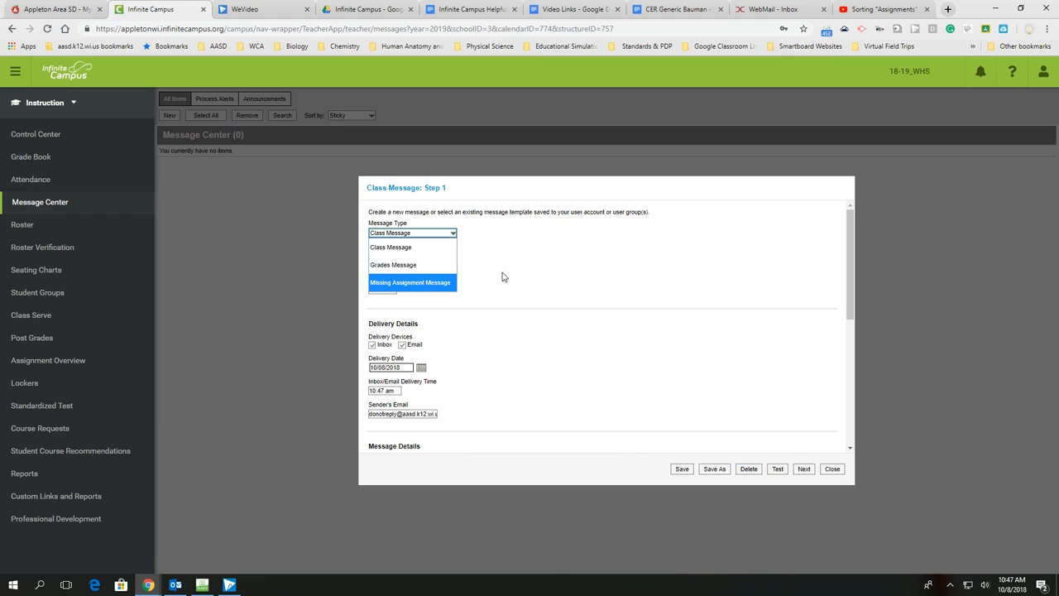
left_click(431, 284)
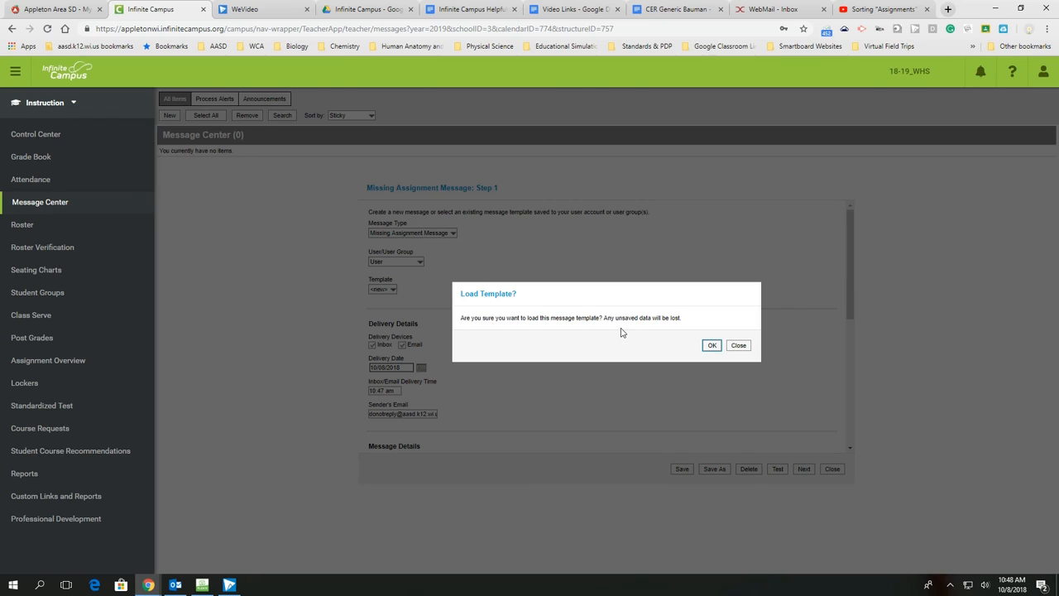
left_click(712, 345)
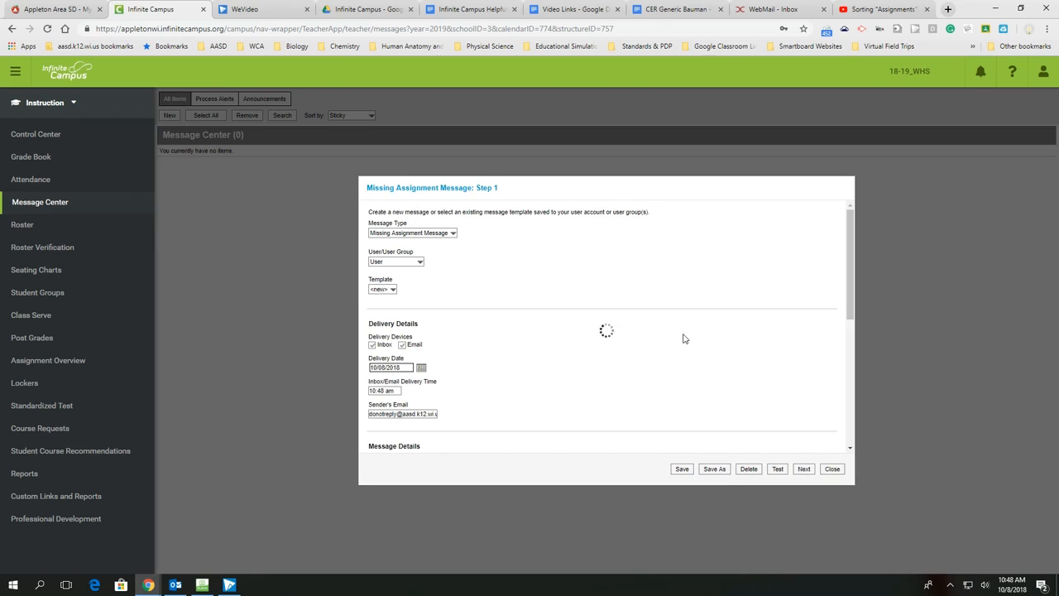
Step: Add the closing paragraph "Please also send me an email if you have any questions regarding these missing assignments." to the message body
scroll(519, 239, "down", 3)
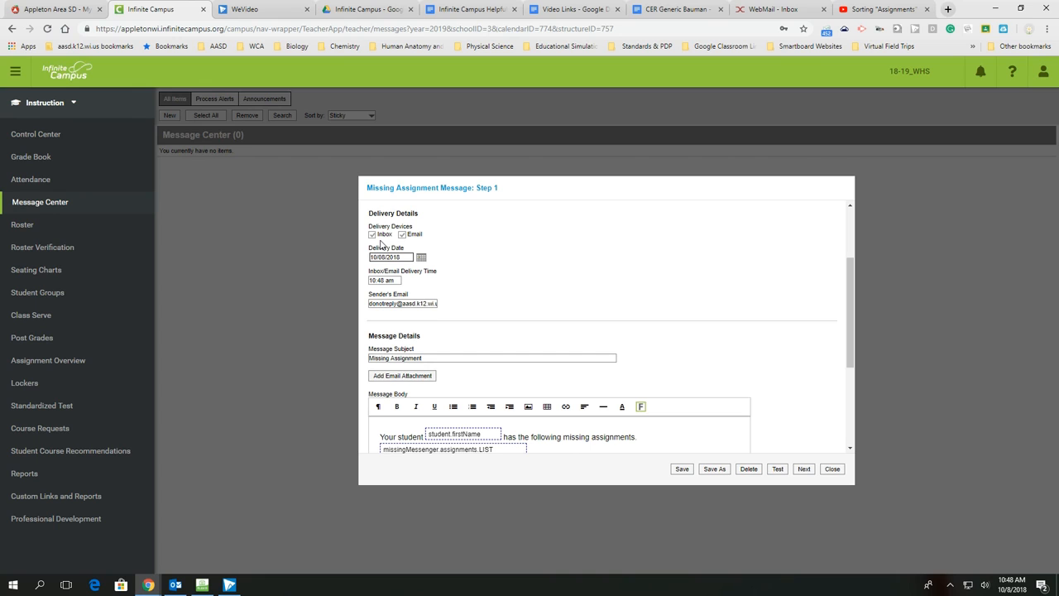
scroll(464, 272, "down", 1)
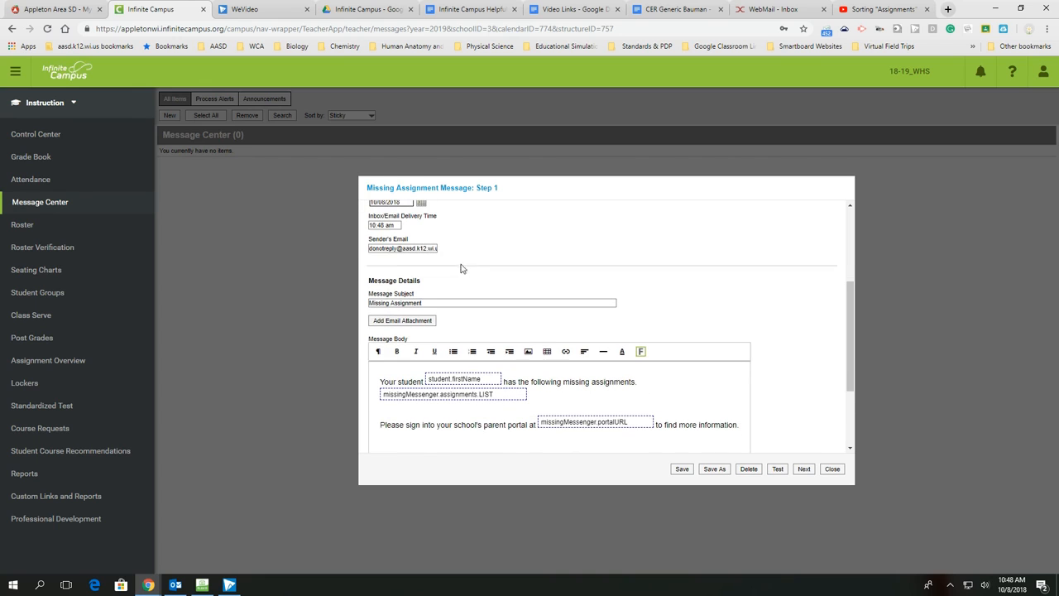
scroll(464, 282, "down", 2)
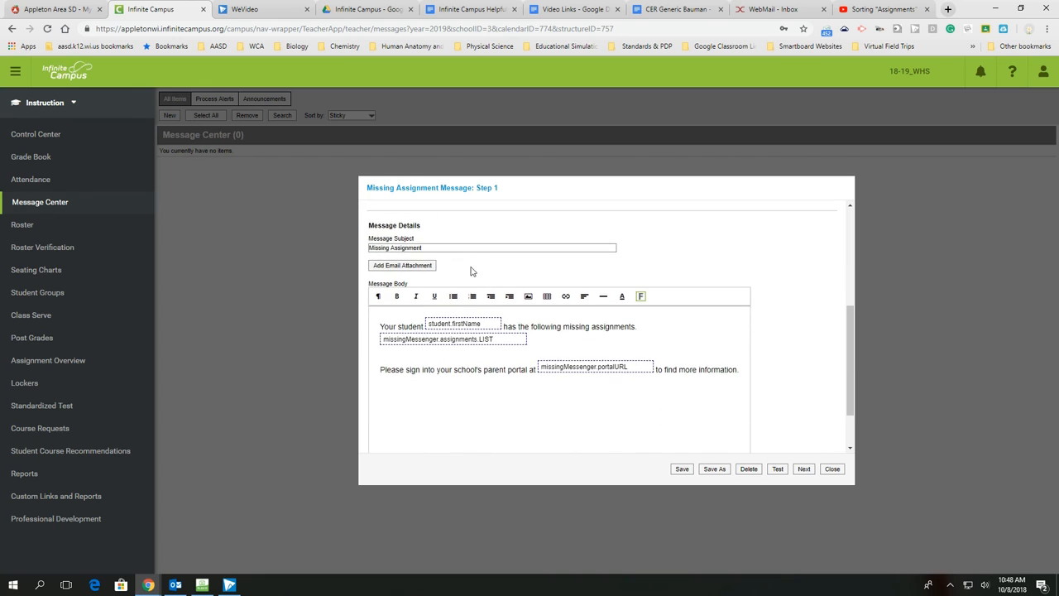
scroll(509, 278, "up", 1)
type("ease also send me an email if you have any questions regarding these missing assignments.")
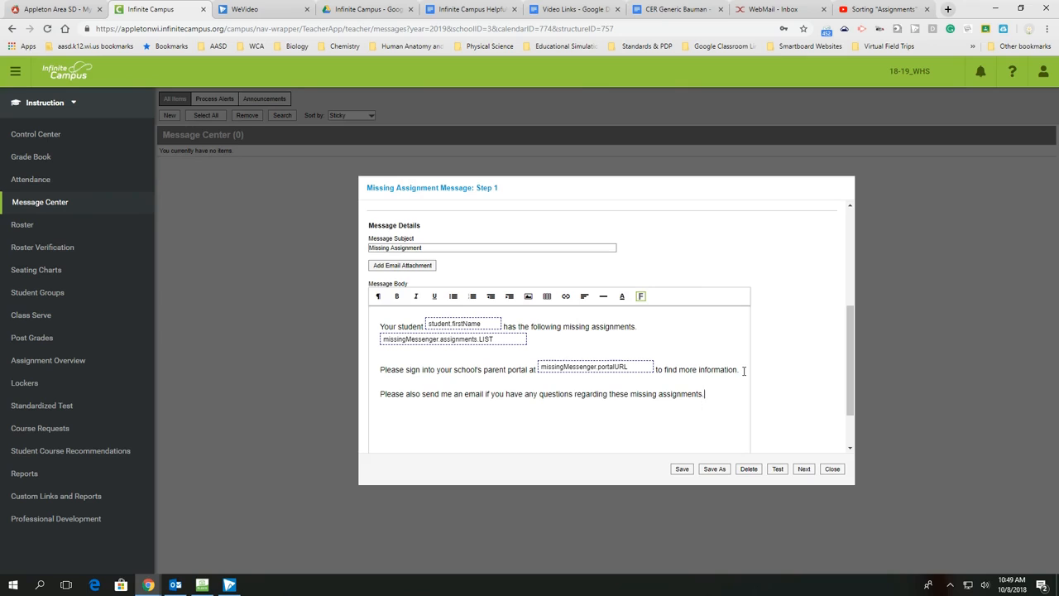
type(" My email address is")
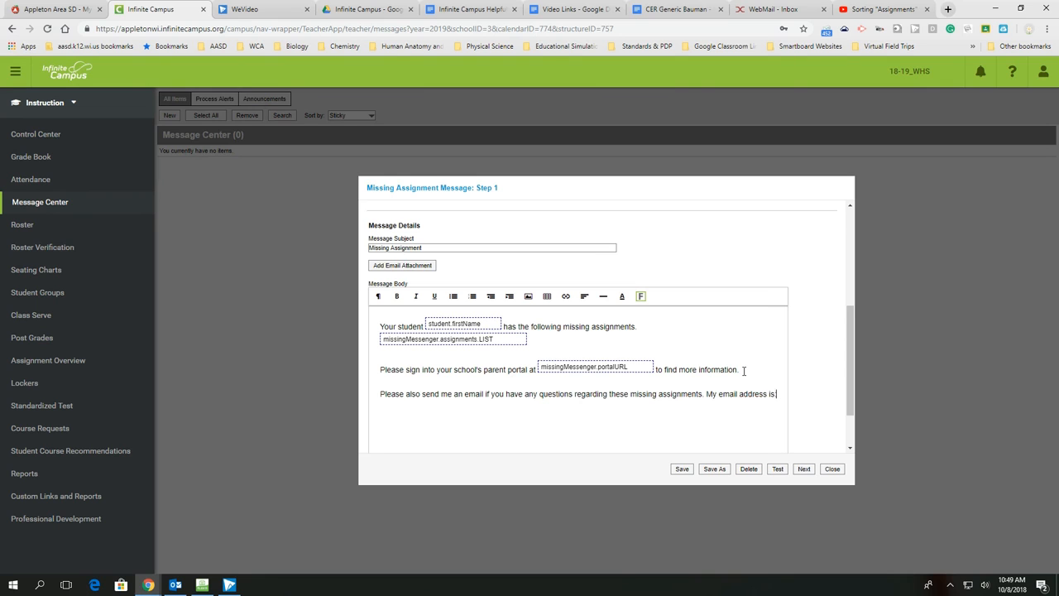
Step: Append "My email address is:" and the teacher's email address to the last paragraph of the message body
scroll(745, 369, "up", 1)
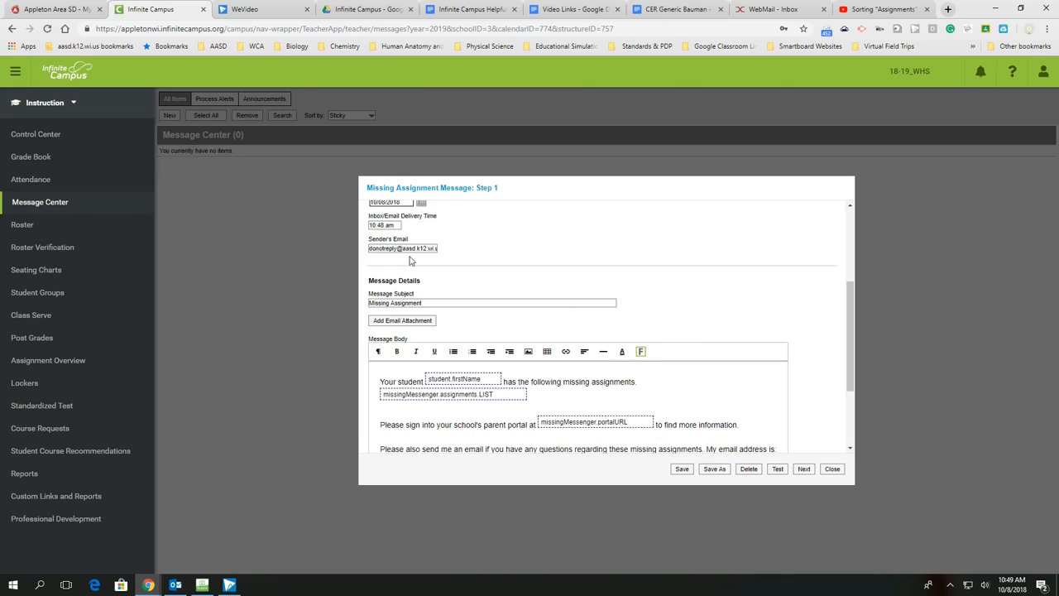
scroll(608, 323, "down", 2)
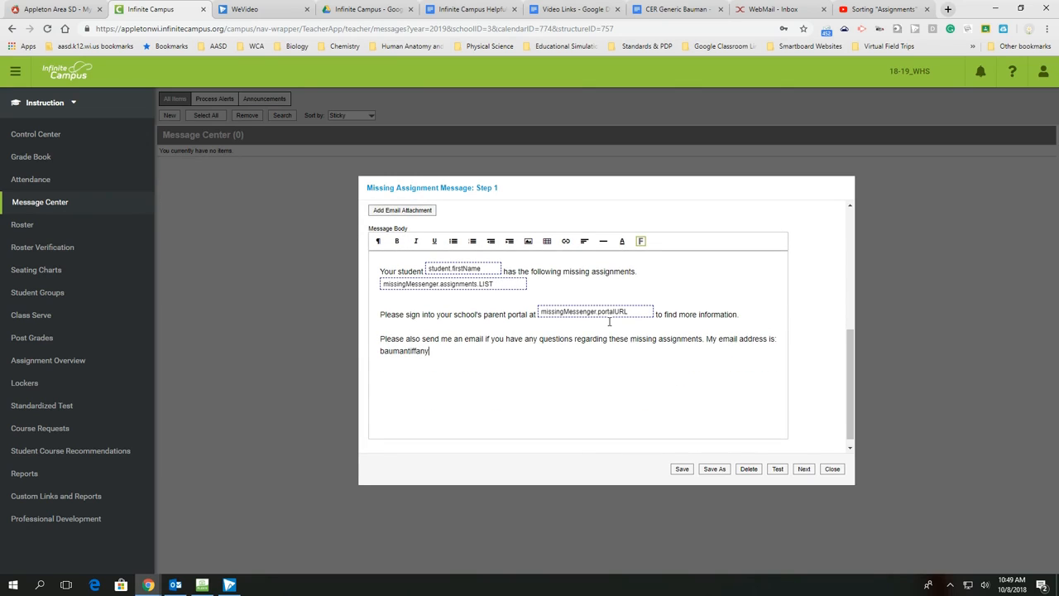
Step: Sign the message with "Sincerely," and the teacher's name, and continue to the recipient selection
type("Sincer")
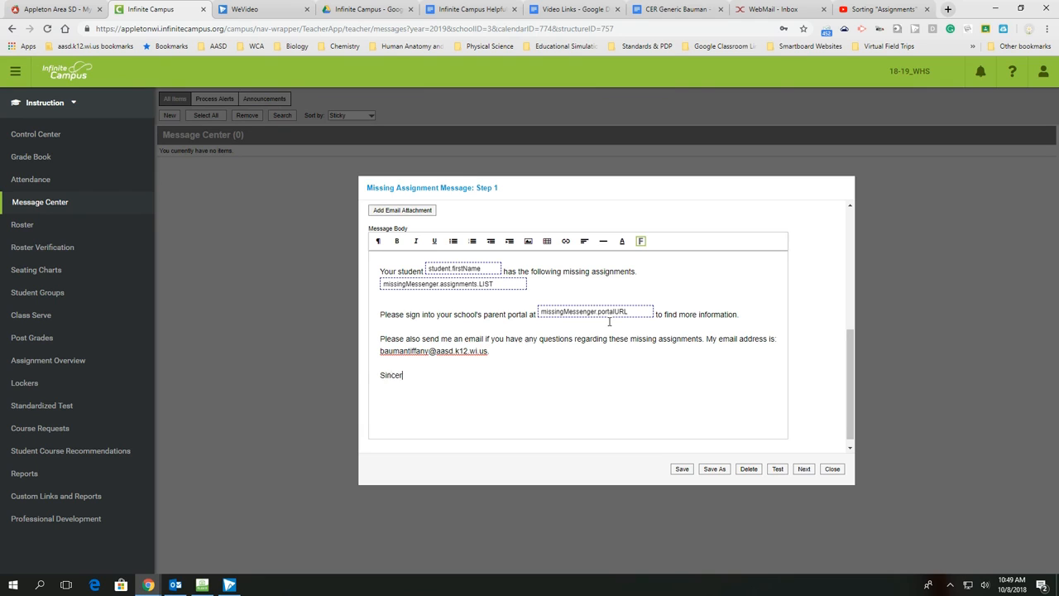
type("ely, ")
type("Mrs. Bauman")
left_click(804, 468)
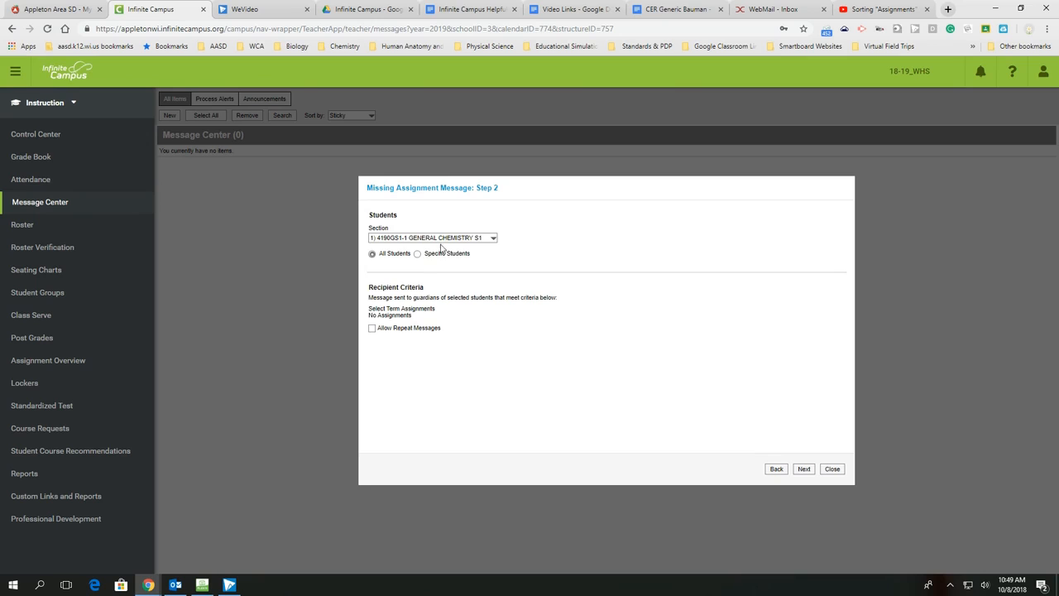
Step: Switch the section to 5) 4200S1-5 CHEMISTRY S1 under Term Q1 and back to 1) 4190GS1-1 GENERAL CHEMISTRY S1
left_click(494, 239)
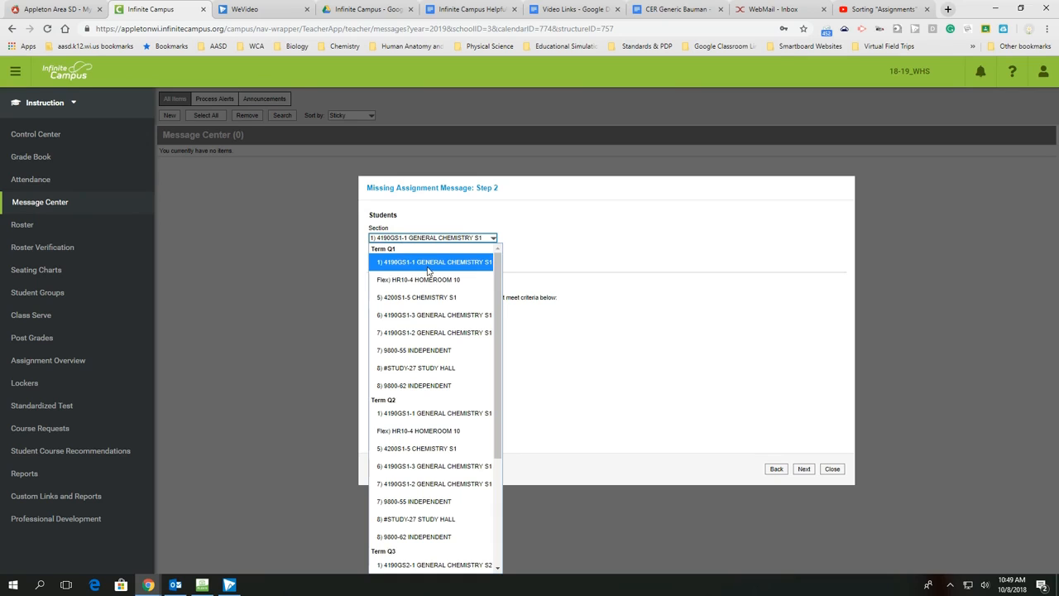
left_click(429, 297)
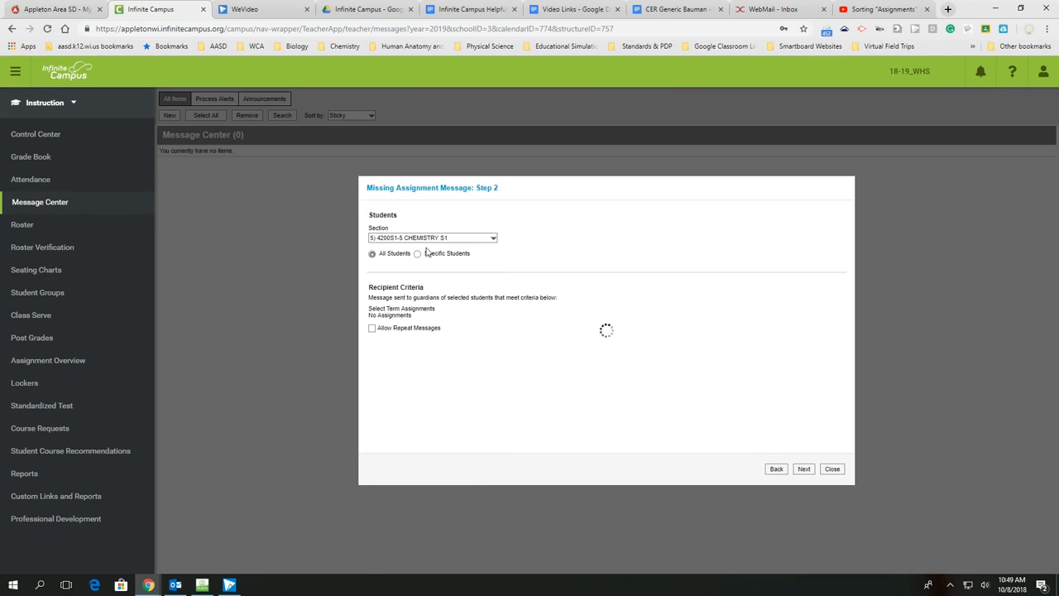
left_click(473, 239)
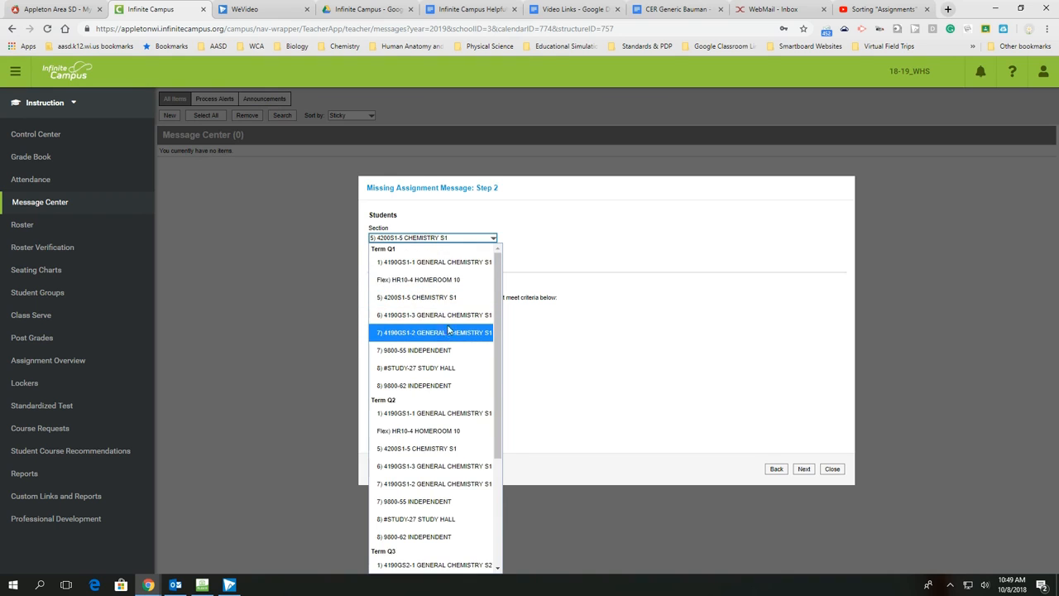
left_click(437, 261)
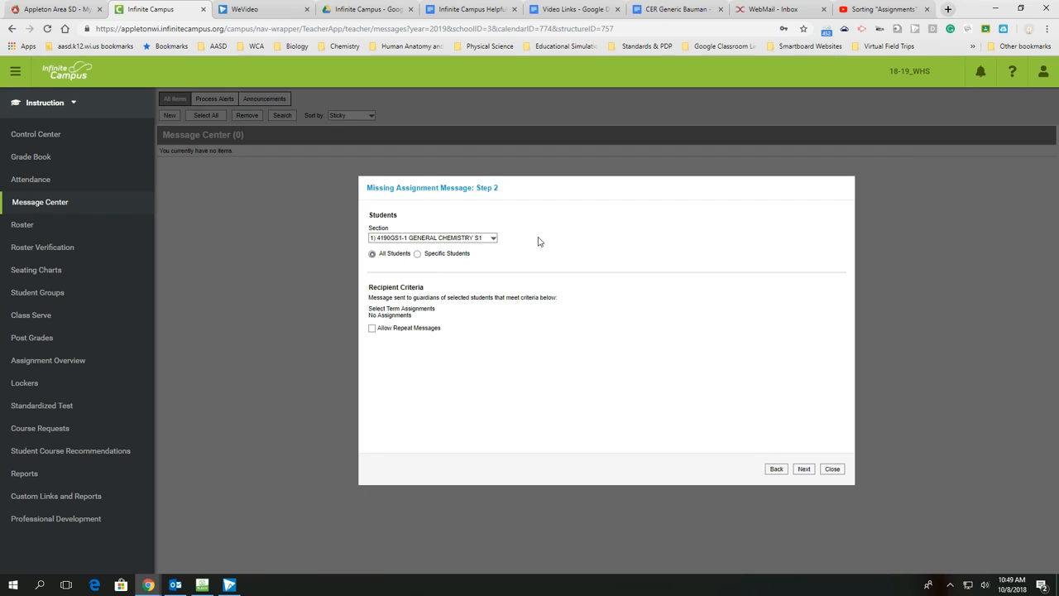
Step: Limit the message to specific students and add three students from the section to the student list
left_click(417, 255)
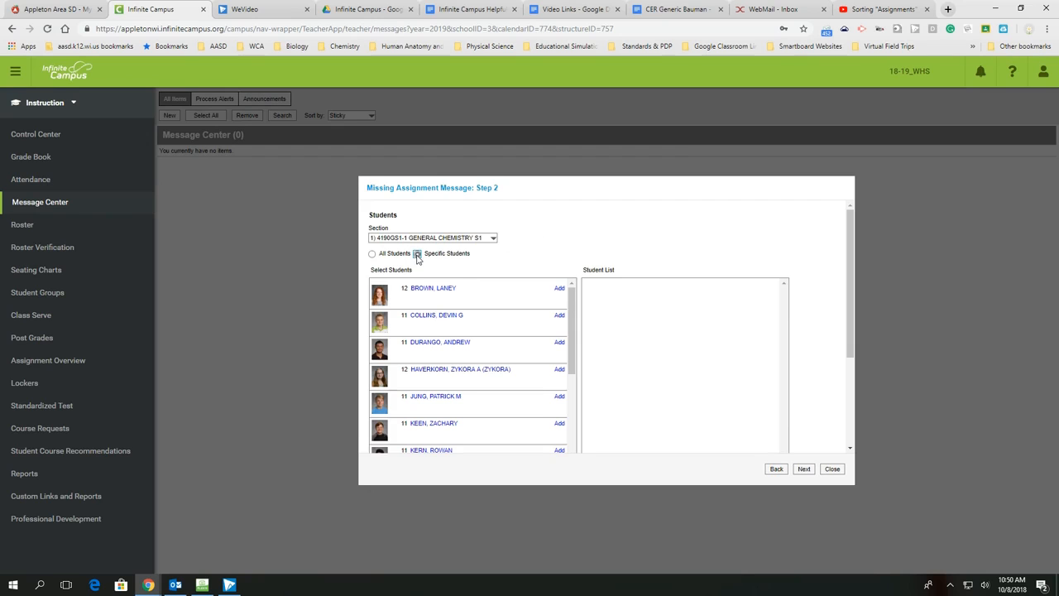
left_click(559, 290)
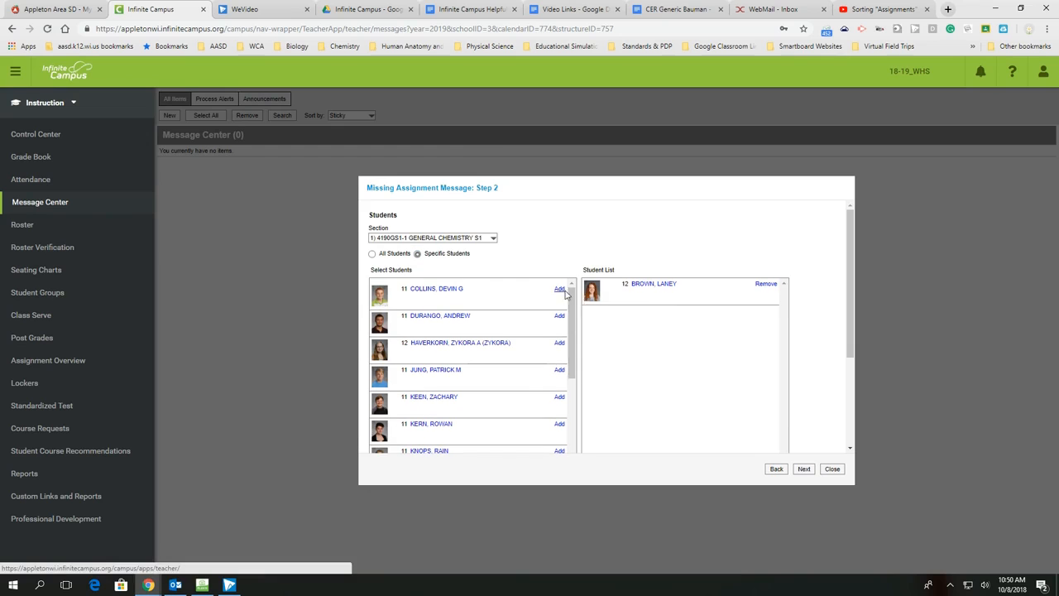
left_click(559, 316)
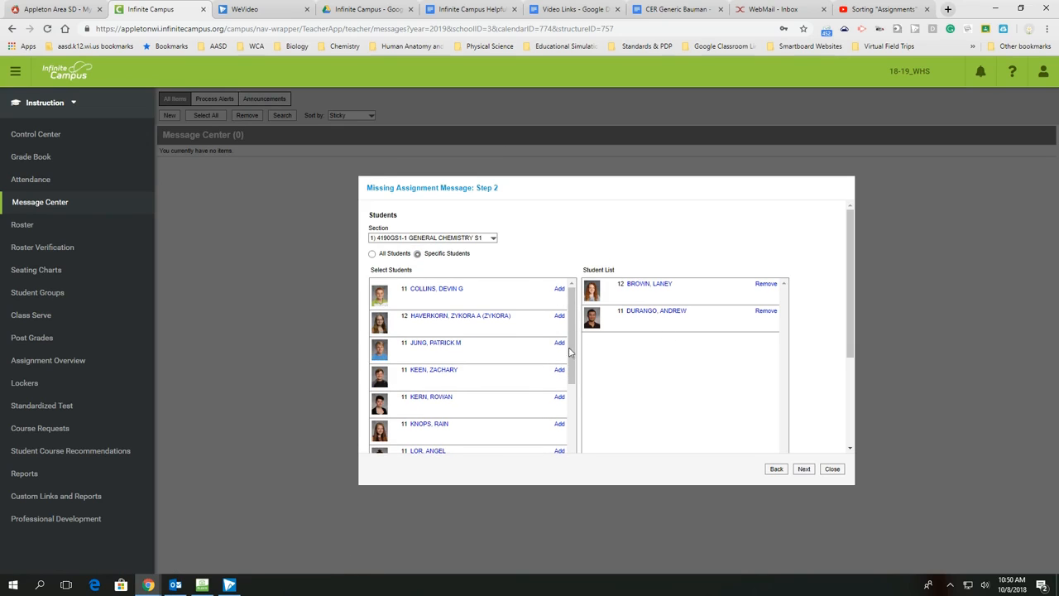
left_click(560, 343)
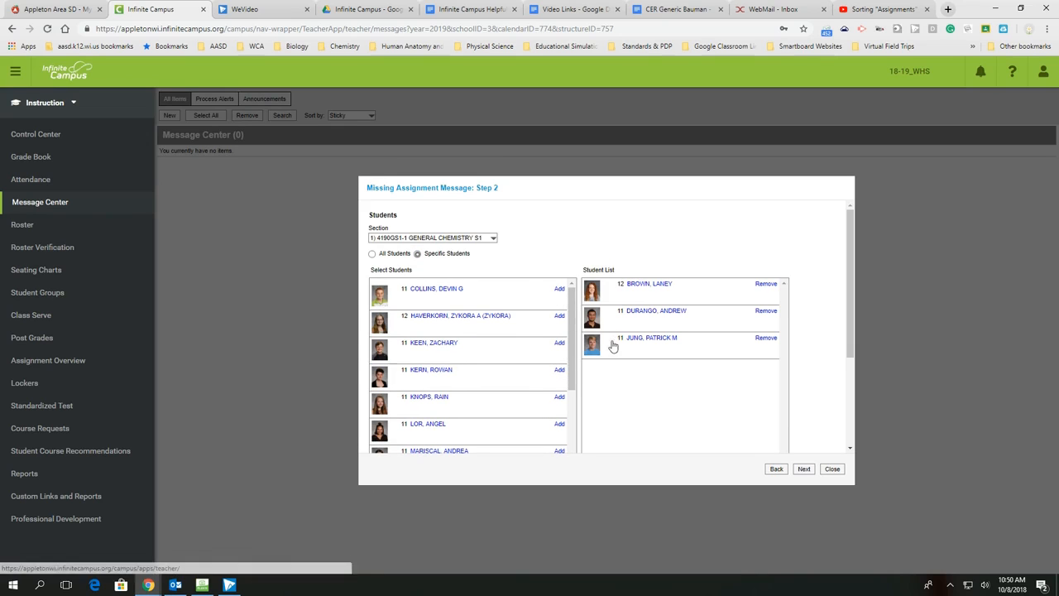
Step: Remove the three added students from the student list and address the message to all students
left_click(765, 284)
left_click(765, 284)
left_click(764, 284)
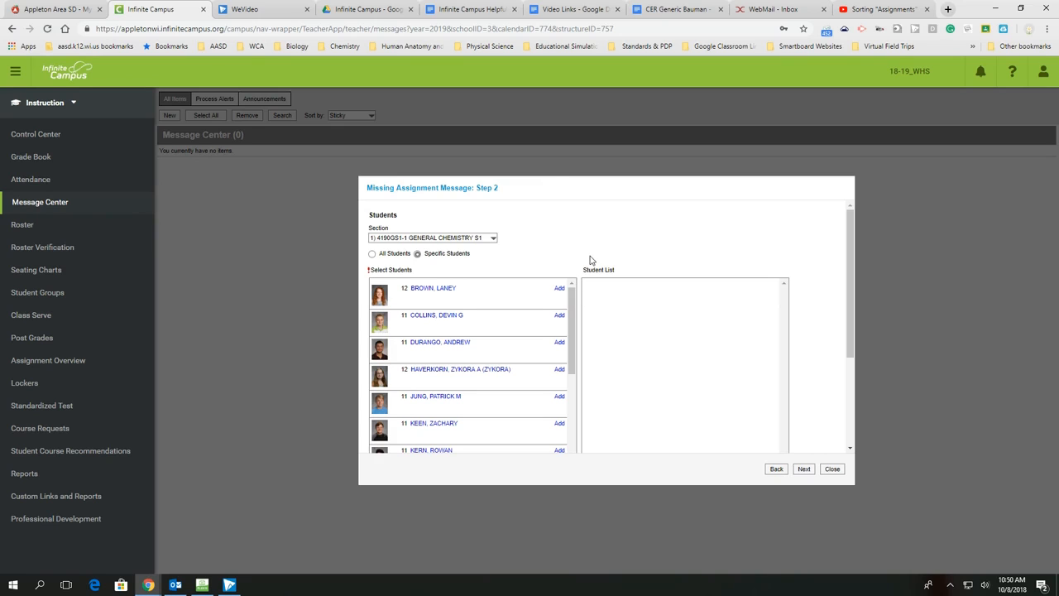
left_click(372, 254)
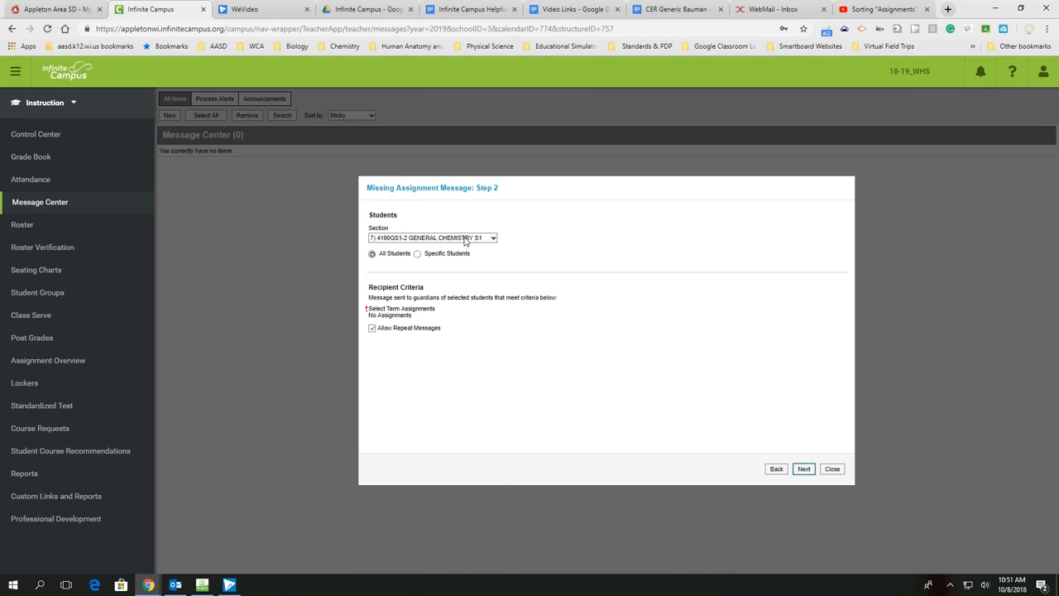
Step: Choose section 1) 4190GS1-1 GENERAL CHEMISTRY S1 under Term Q2, include all Summative and Formative assignments of SEMESTER, and proceed to the delivery summary
left_click(468, 238)
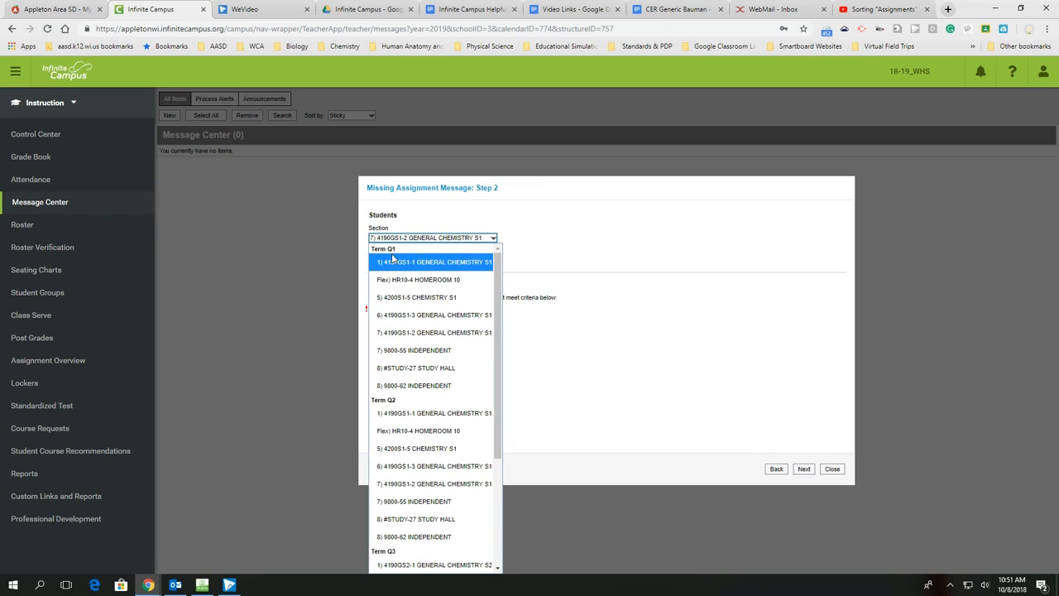
left_click(430, 413)
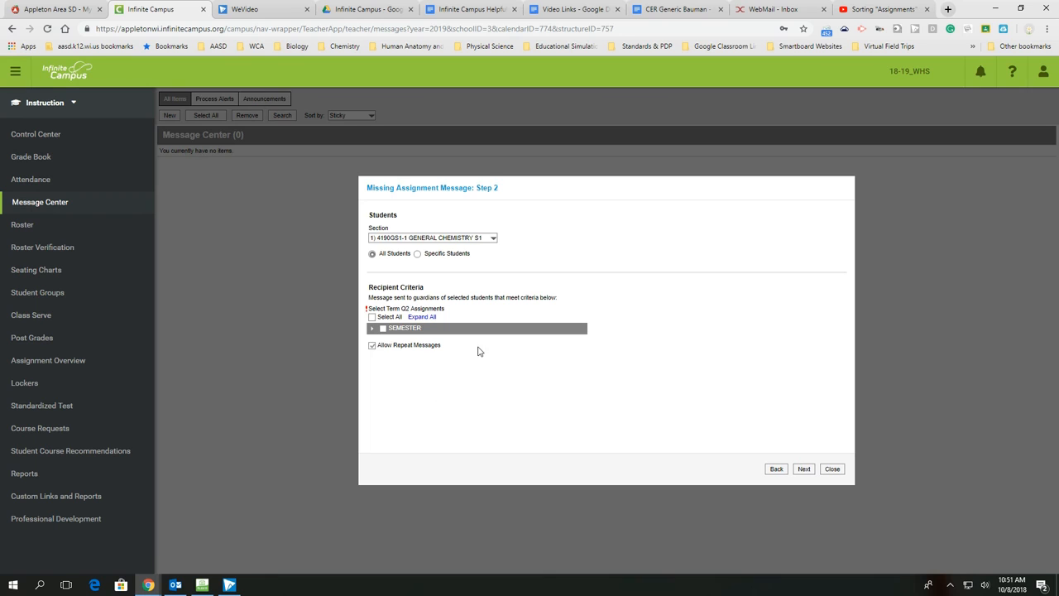
left_click(372, 328)
scroll(605, 379, "down", 1)
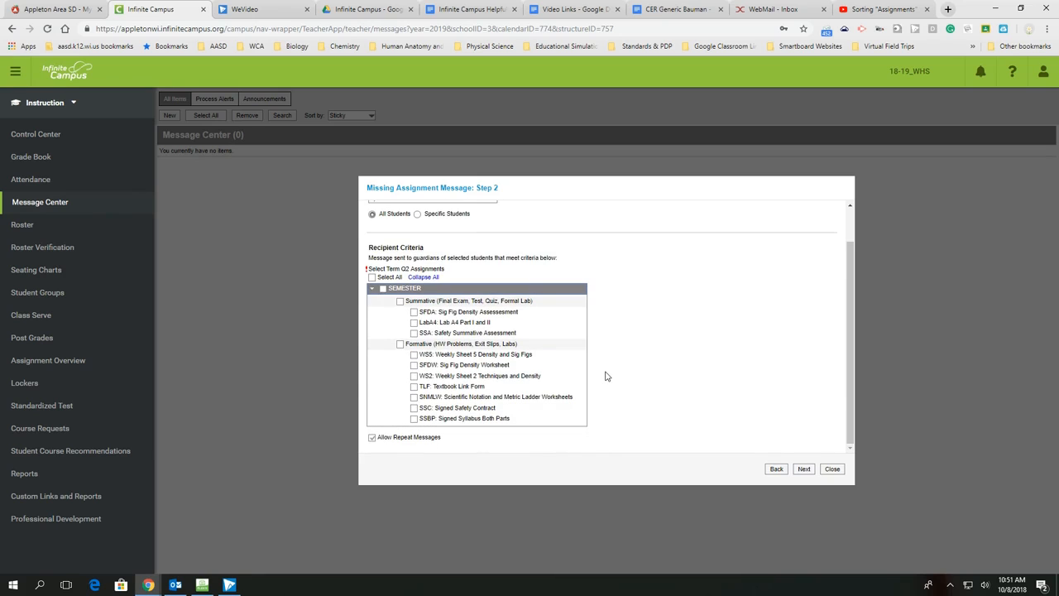
left_click(400, 301)
left_click(401, 344)
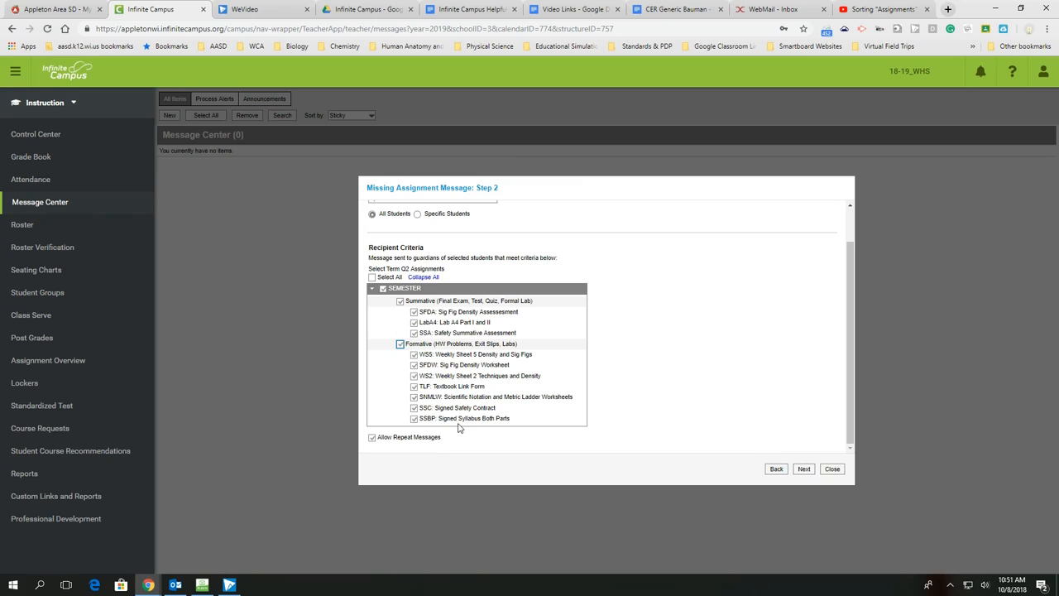
left_click(804, 469)
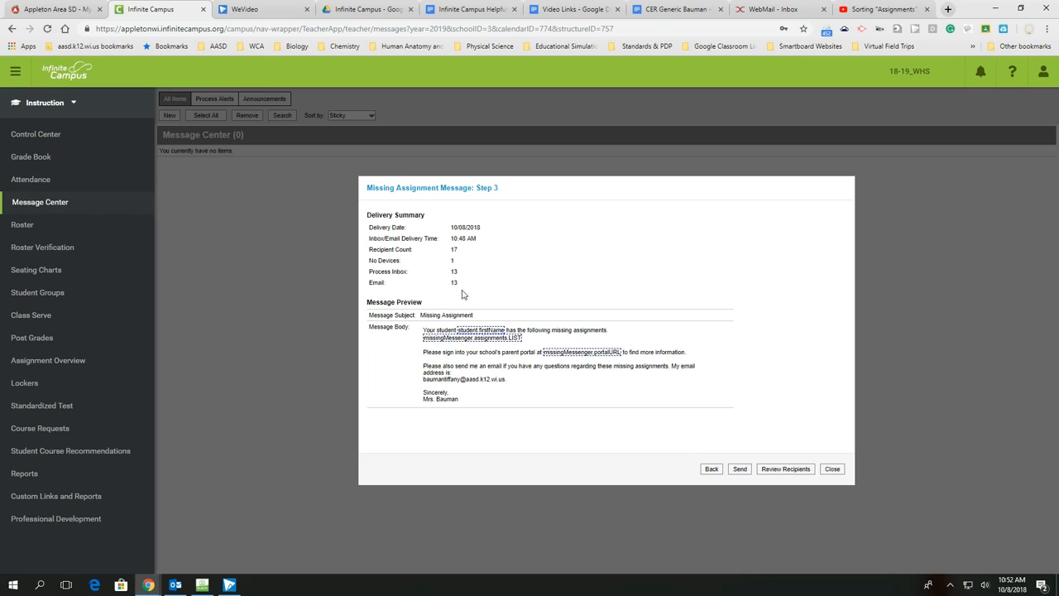
Step: Review the list of message recipients with their linked students, and return to the delivery summary
left_click(792, 472)
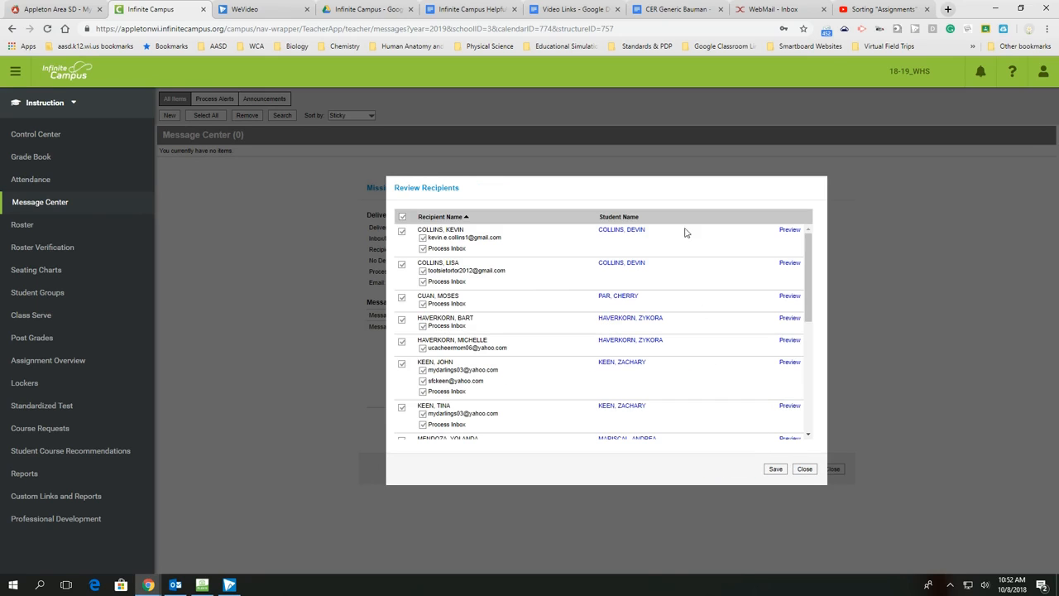
scroll(707, 324, "down", 5)
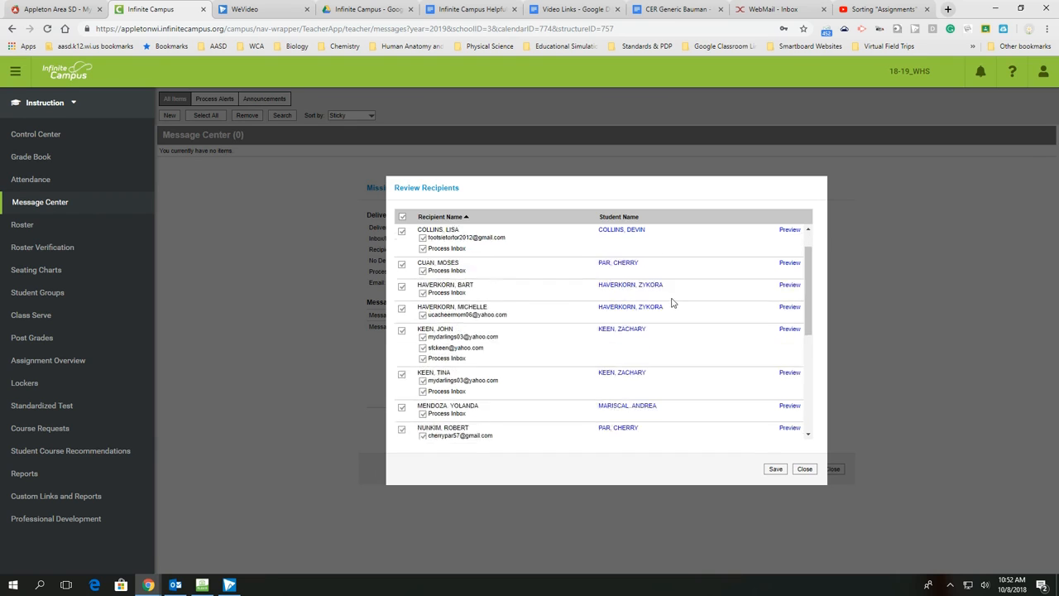
scroll(653, 352, "up", 5)
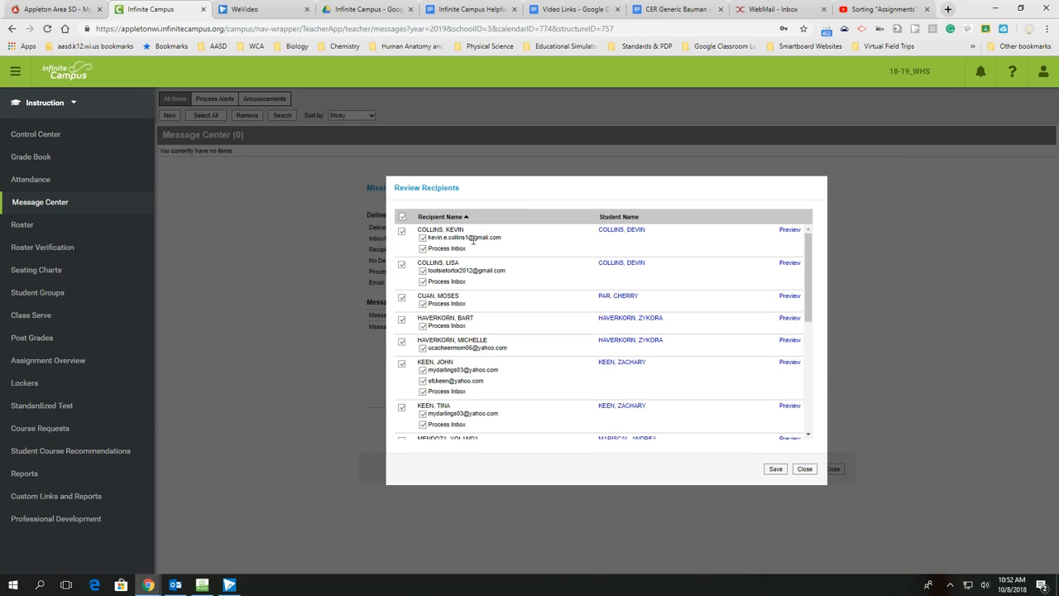
left_click(807, 471)
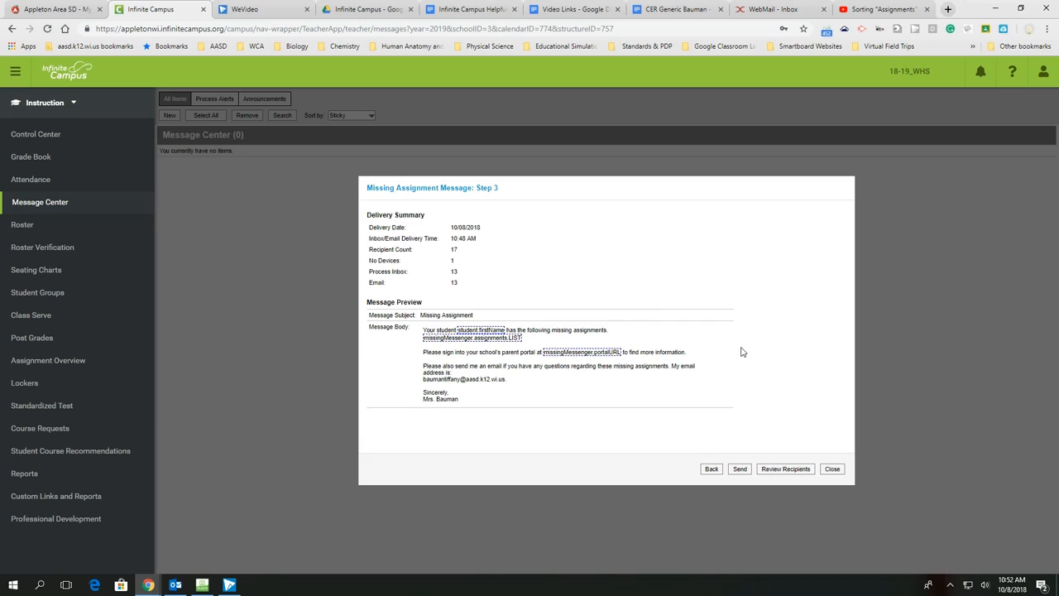